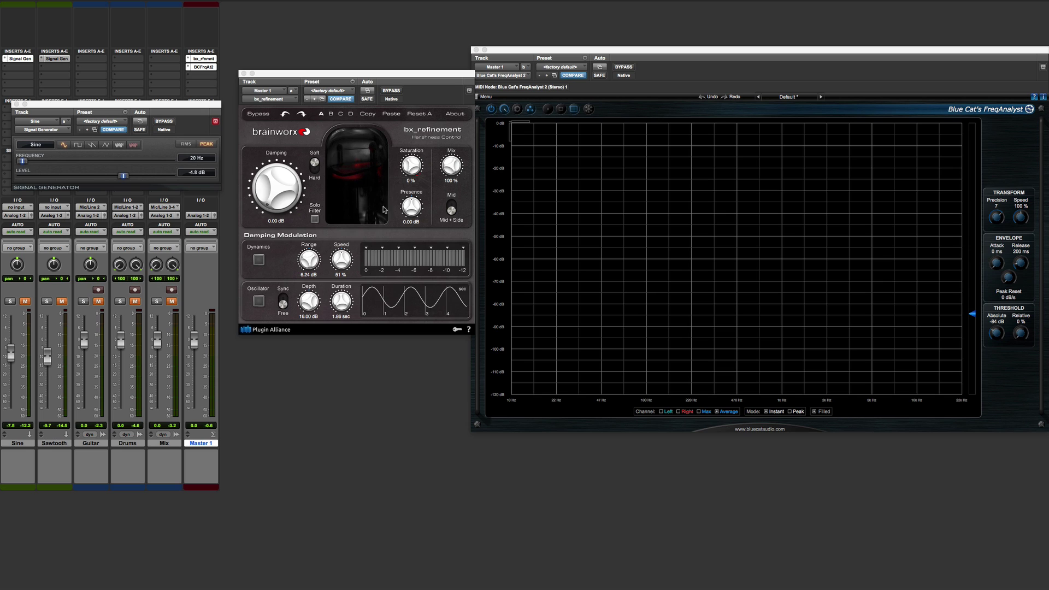
# Set bx_refinement's Damping to -13.92 dB and audition the Sine track while sweeping its frequency up to 7249 Hz, muting it again at the end.
pyautogui.click(270, 201)
pyautogui.moveTo(270, 201); pyautogui.dragTo(277, 192)
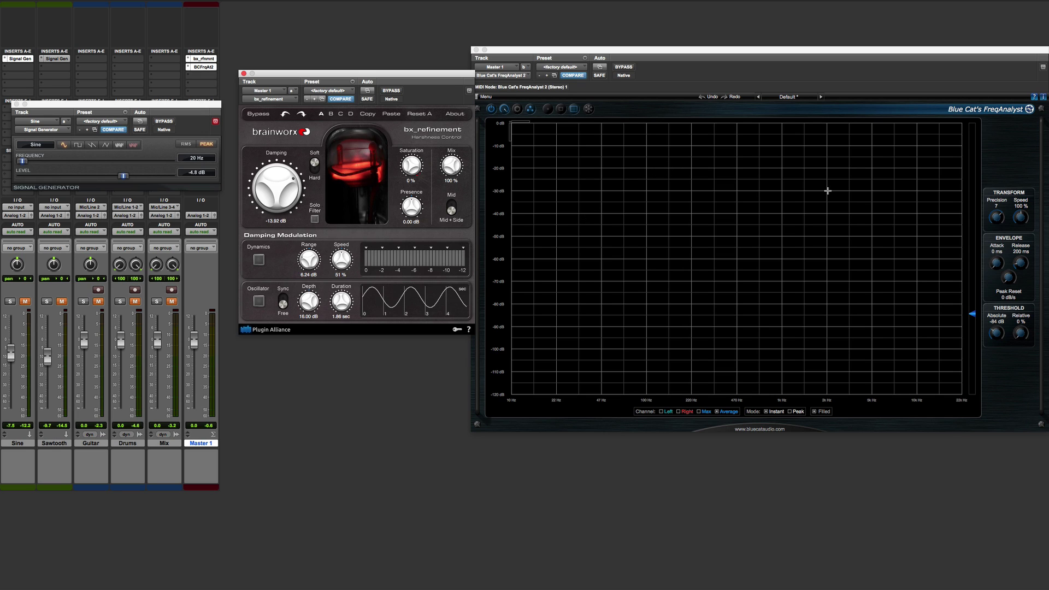
pyautogui.click(26, 302)
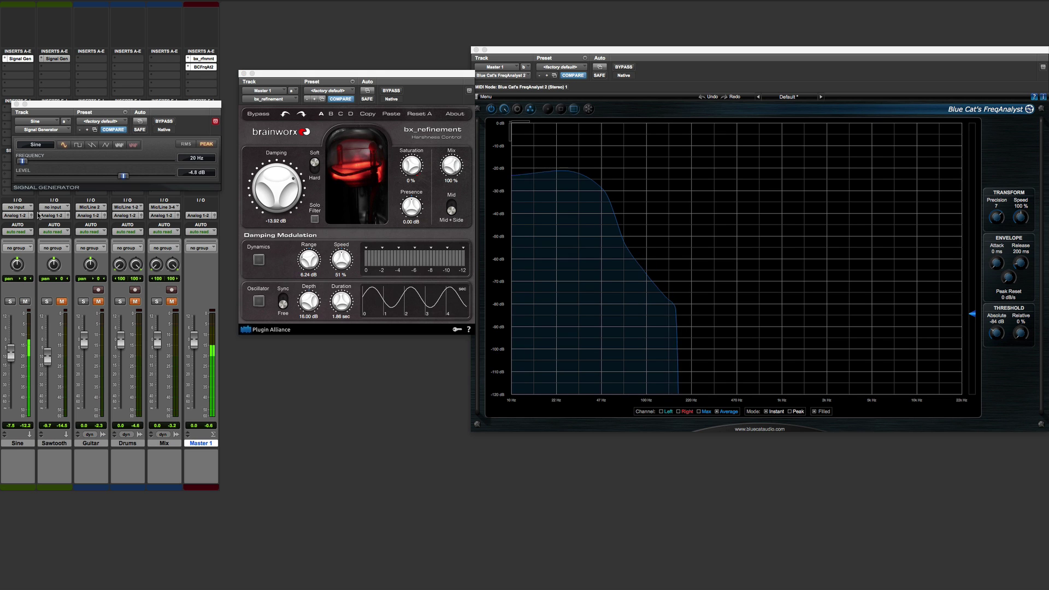
pyautogui.moveTo(23, 161); pyautogui.dragTo(132, 147)
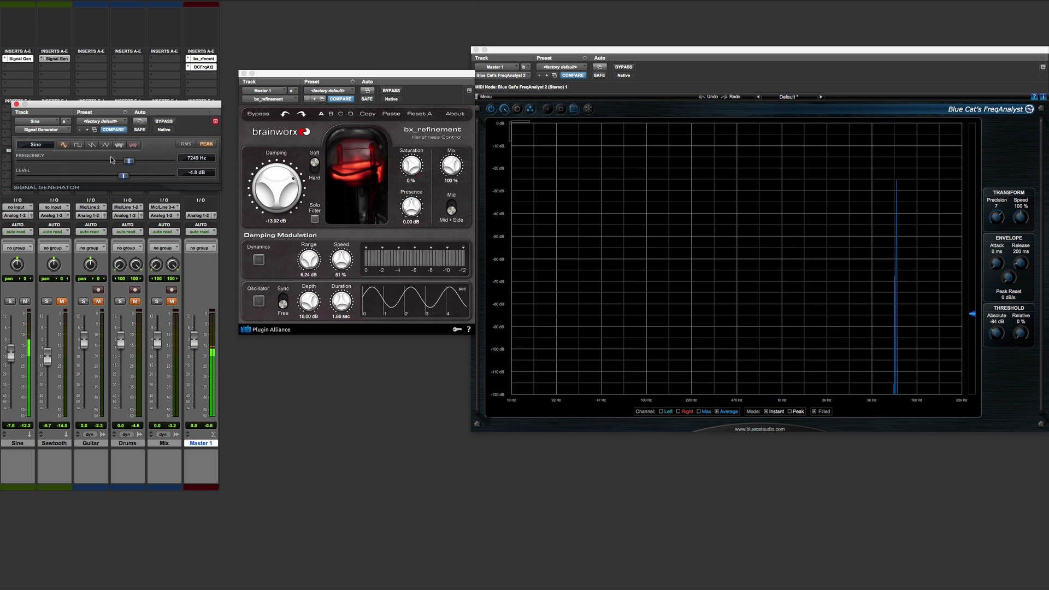
pyautogui.click(24, 301)
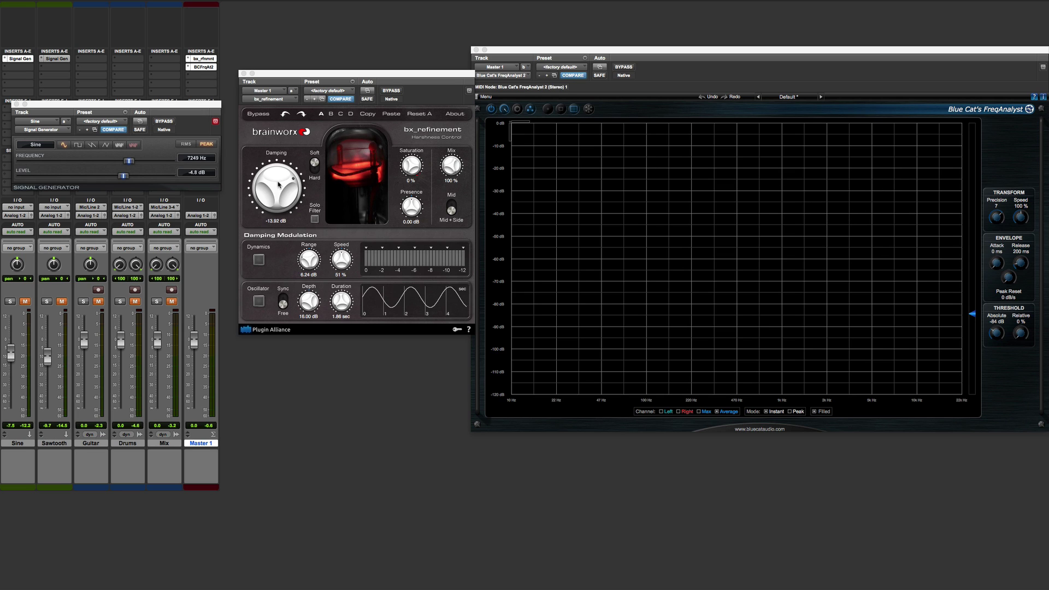
# Lower the sine frequency to 195 Hz, unmute the Sine track, sweep the tone up to 9747 Hz and mute the track again.
pyautogui.moveTo(129, 161); pyautogui.dragTo(42, 174)
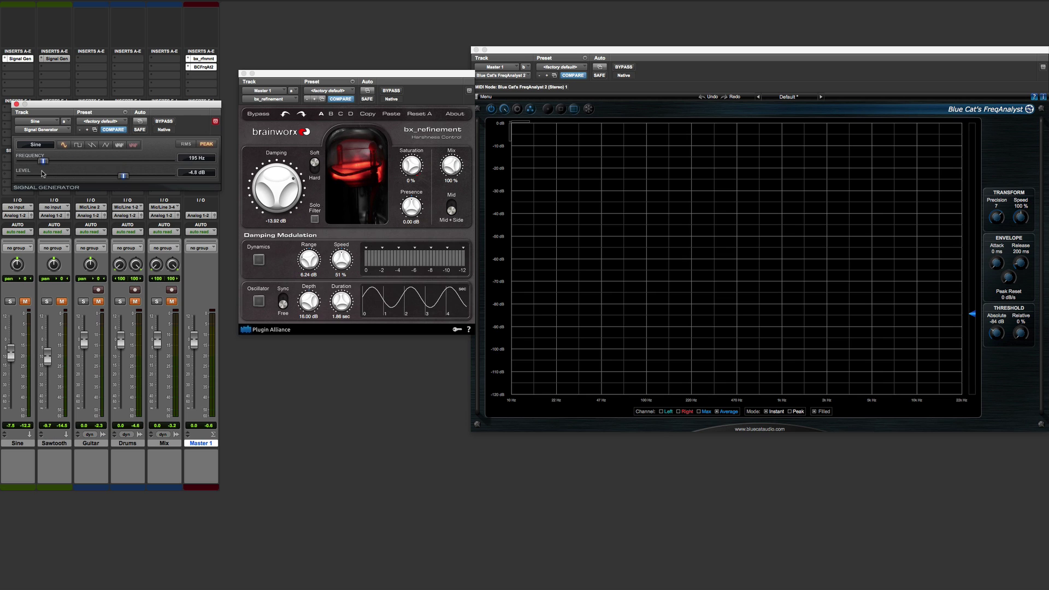
pyautogui.click(26, 303)
pyautogui.moveTo(27, 166); pyautogui.dragTo(140, 143)
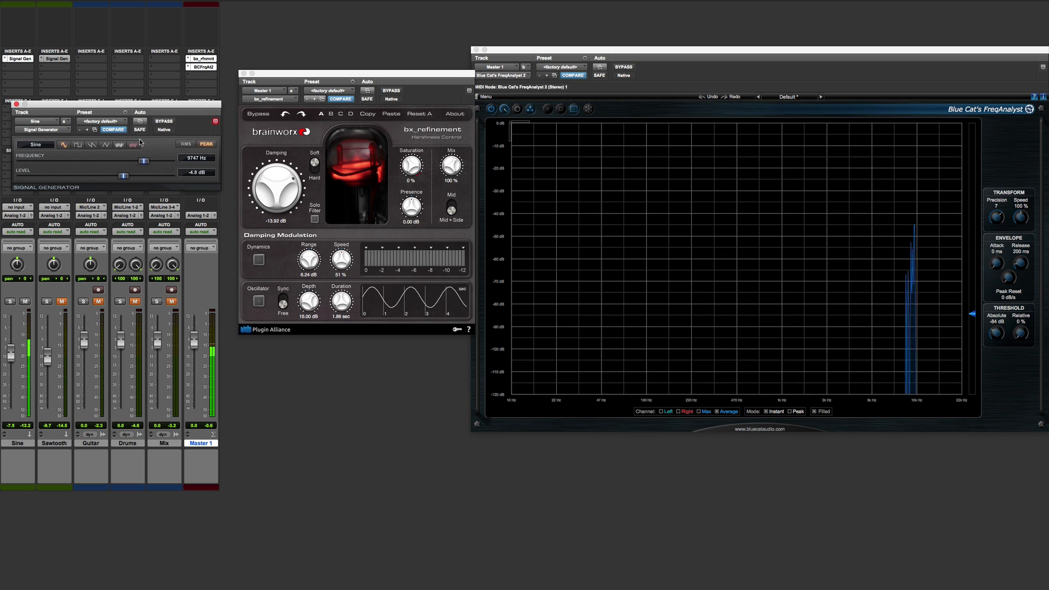
pyautogui.click(29, 304)
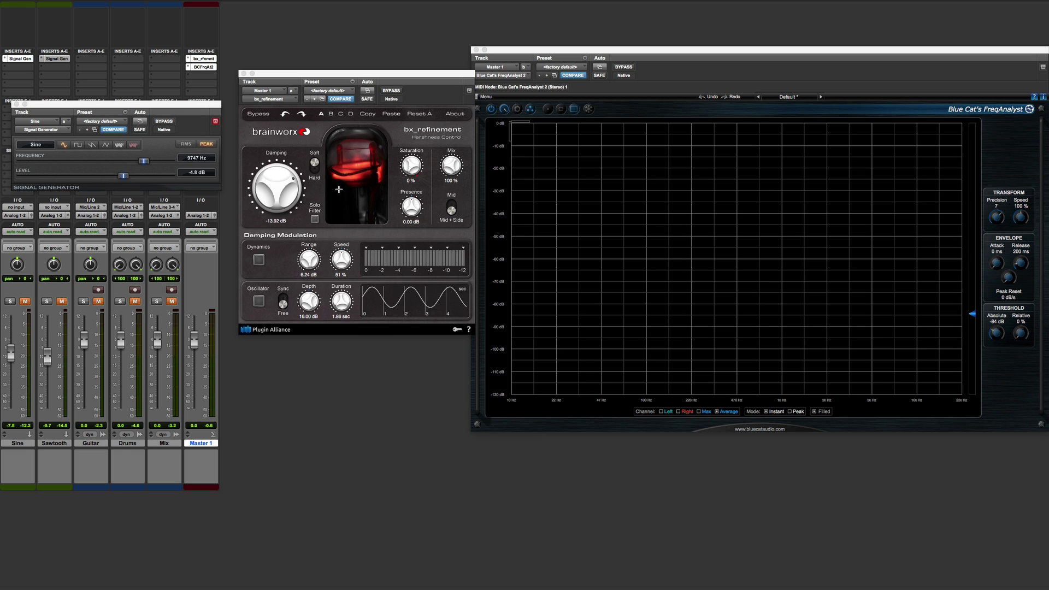
# Return the Damping to 0 dB and open the Sawtooth track's Signal Generator, moving its window slightly lower.
pyautogui.moveTo(264, 184); pyautogui.dragTo(279, 184)
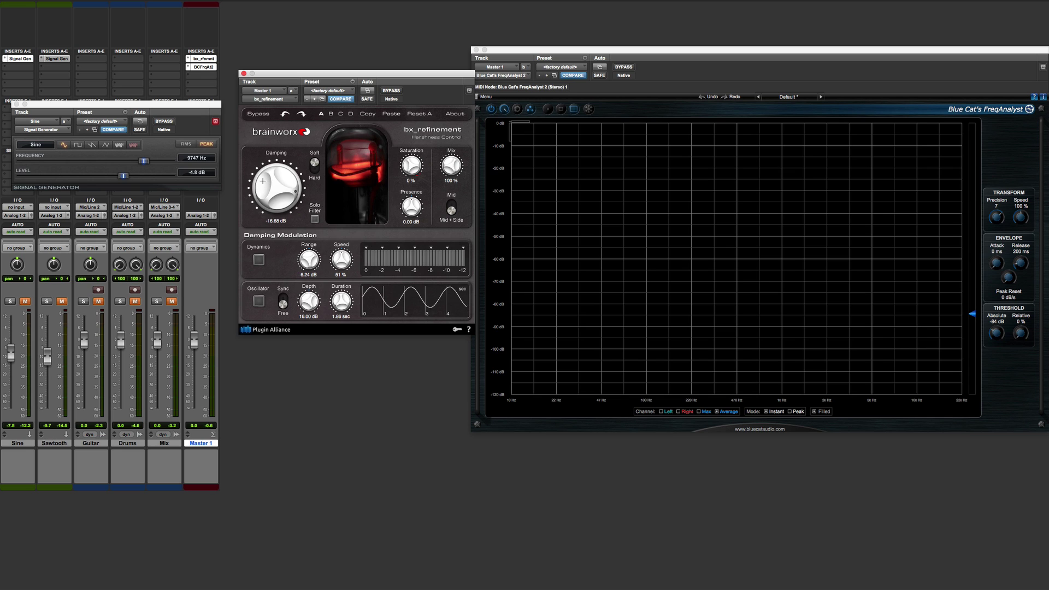
pyautogui.moveTo(263, 181); pyautogui.dragTo(263, 235)
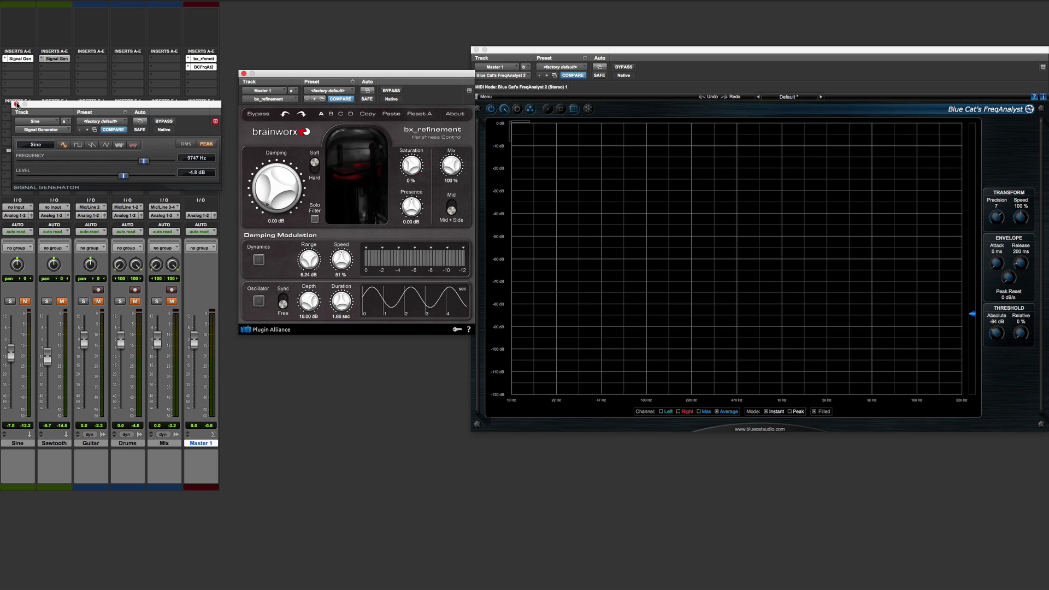
pyautogui.click(56, 58)
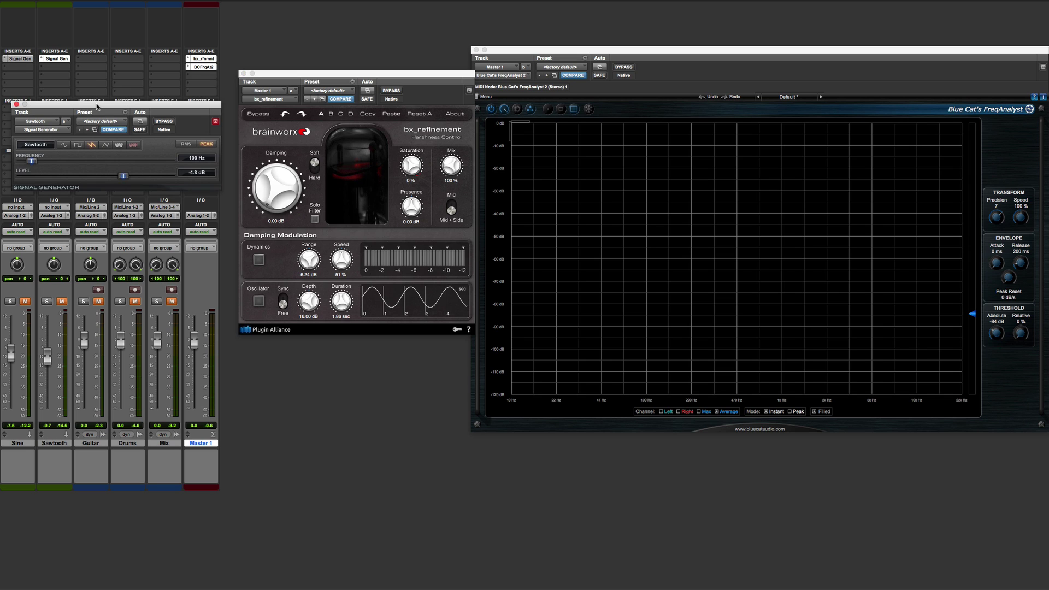
pyautogui.moveTo(97, 107); pyautogui.dragTo(96, 128)
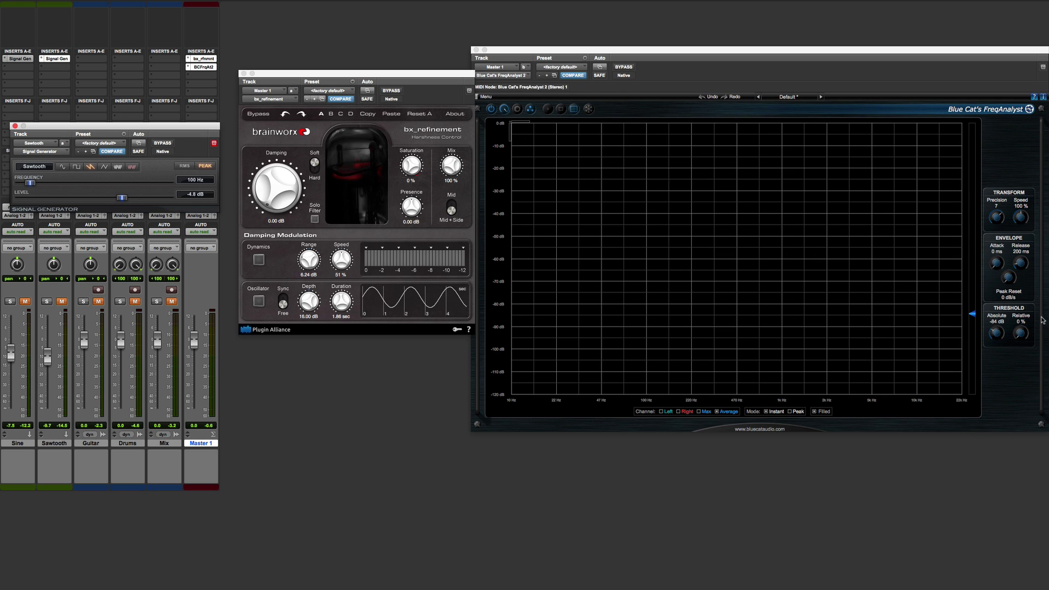
# Audition the Sawtooth track undamped and with Damping swept to -20 dB and back to 0 dB, finishing with the track muted.
pyautogui.click(62, 302)
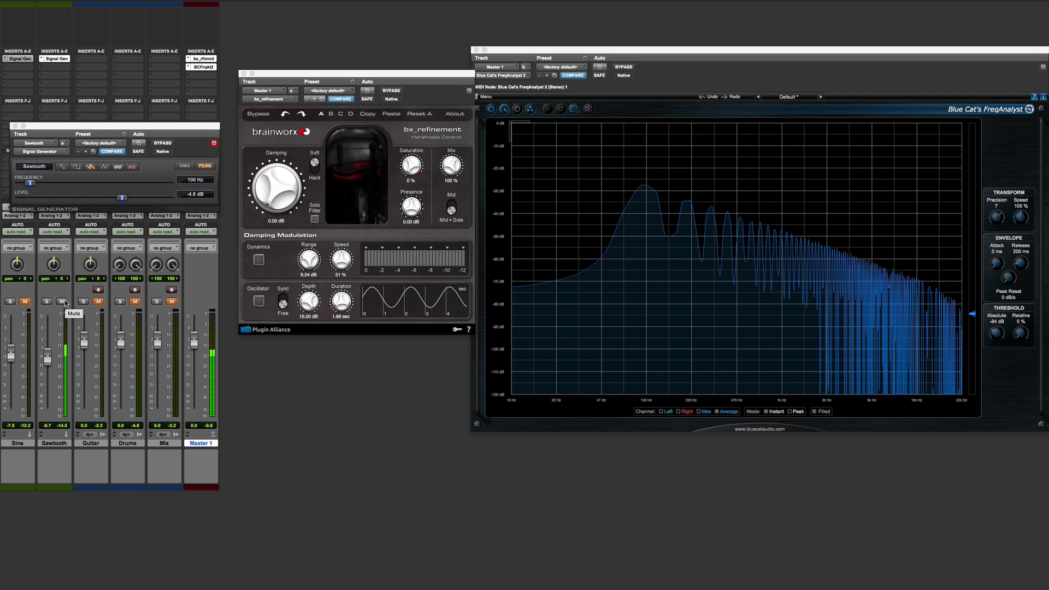
pyautogui.click(62, 302)
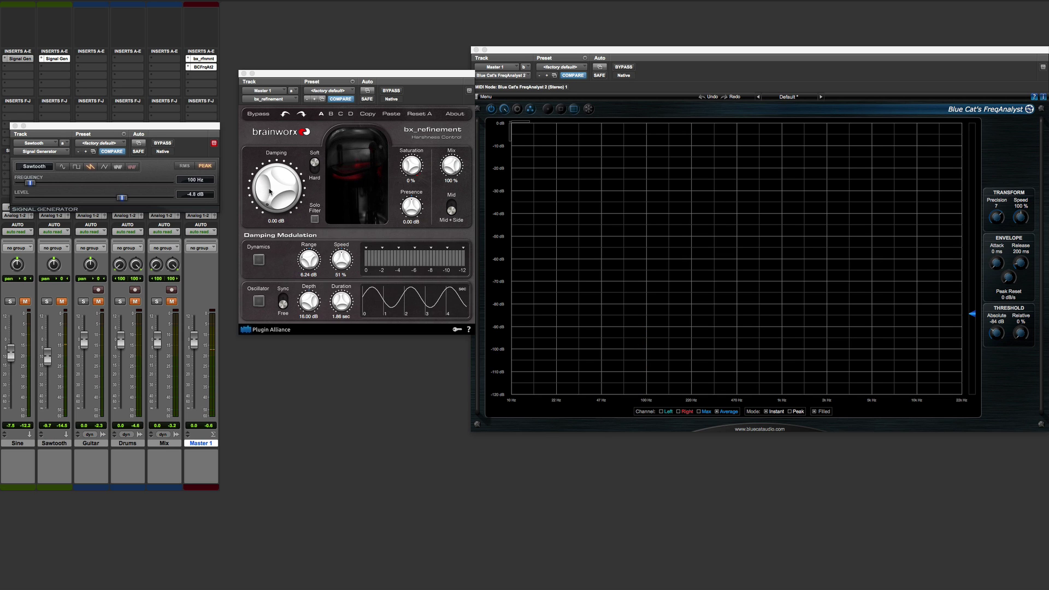
pyautogui.click(63, 302)
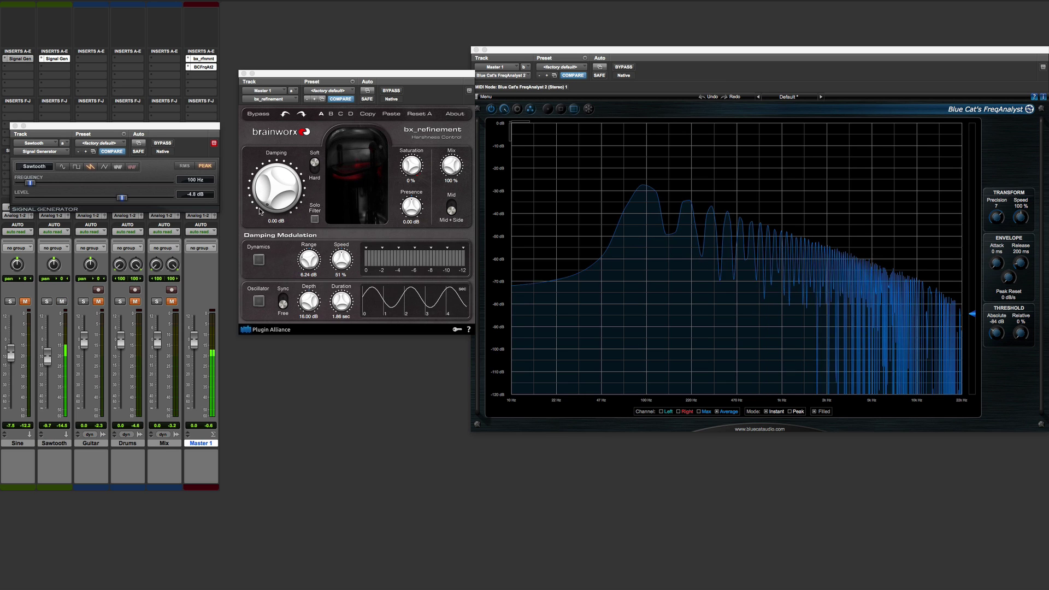
pyautogui.moveTo(269, 174); pyautogui.dragTo(276, 98)
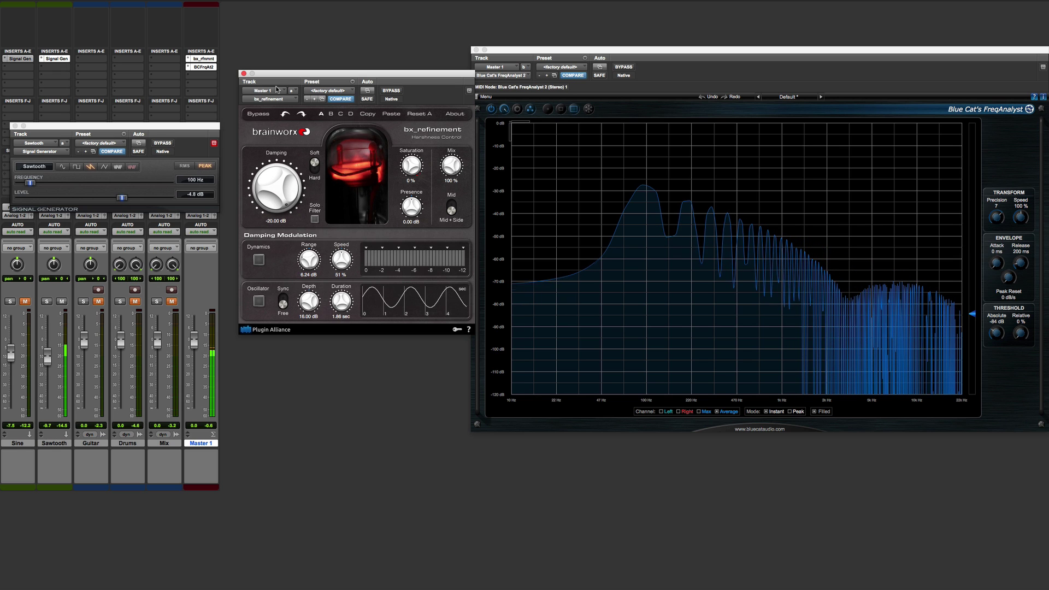
pyautogui.moveTo(280, 183)
pyautogui.mouseDown()
pyautogui.moveTo(272, 267)
pyautogui.moveTo(267, 179)
pyautogui.mouseUp()
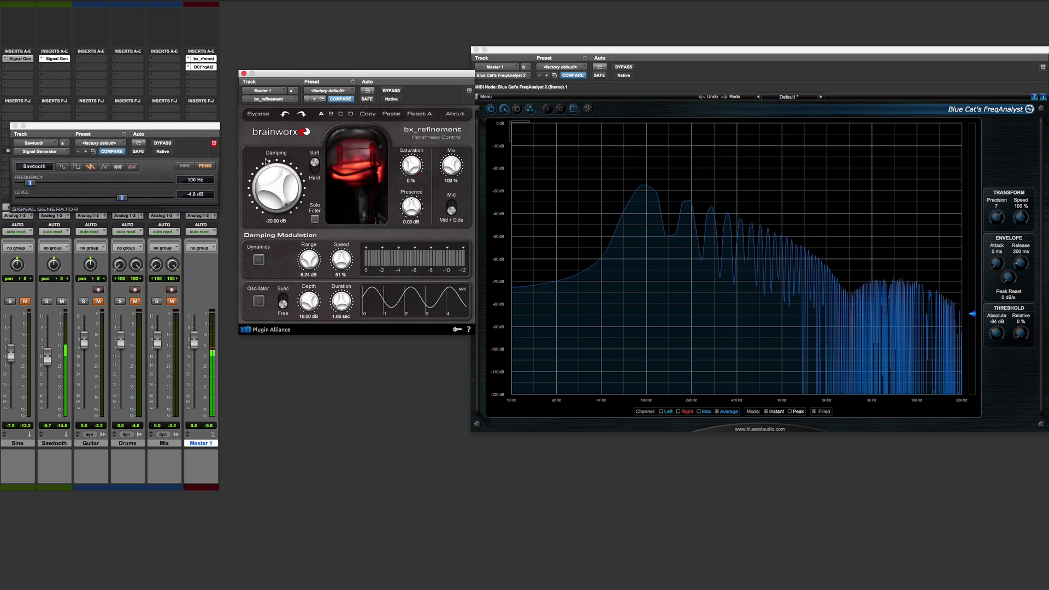
pyautogui.keyDown('alt'); pyautogui.click(267, 177); pyautogui.keyUp('alt')
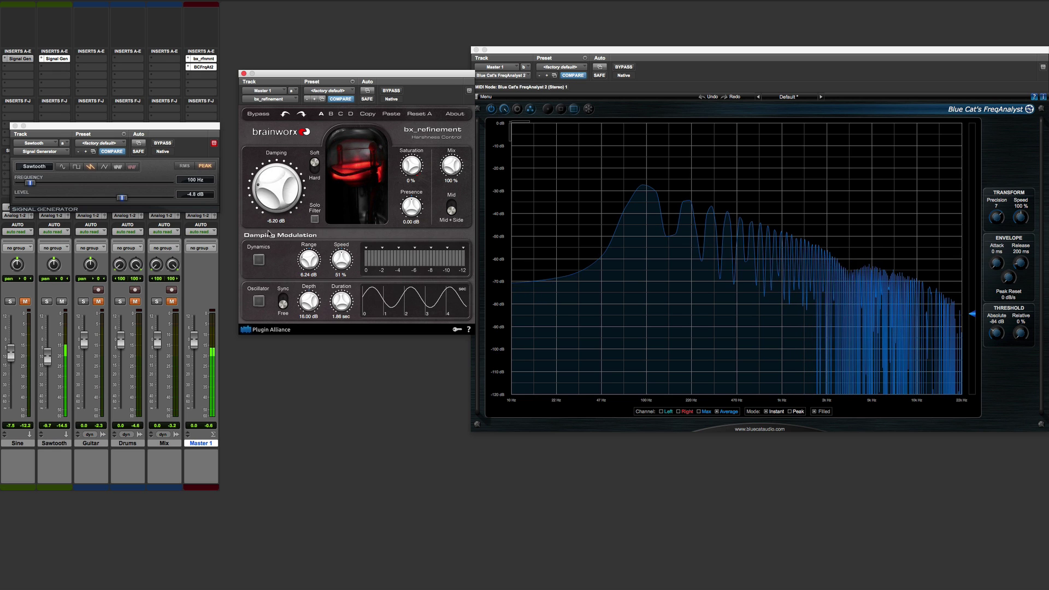
pyautogui.click(61, 301)
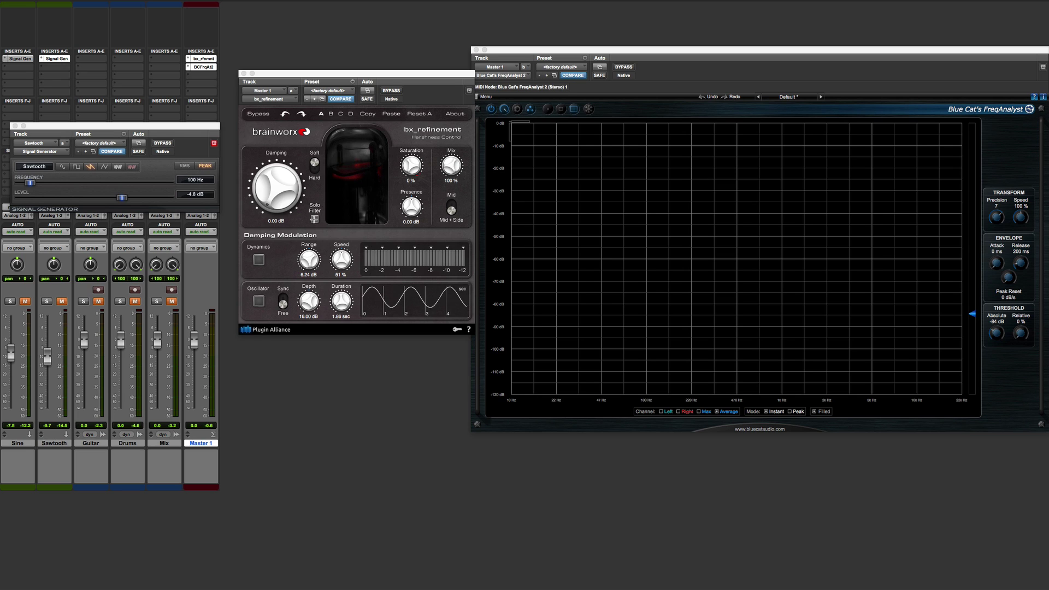
# Unmute the Sawtooth track, turn on Solo Filter and raise the Damping to -6.40 dB.
pyautogui.click(315, 219)
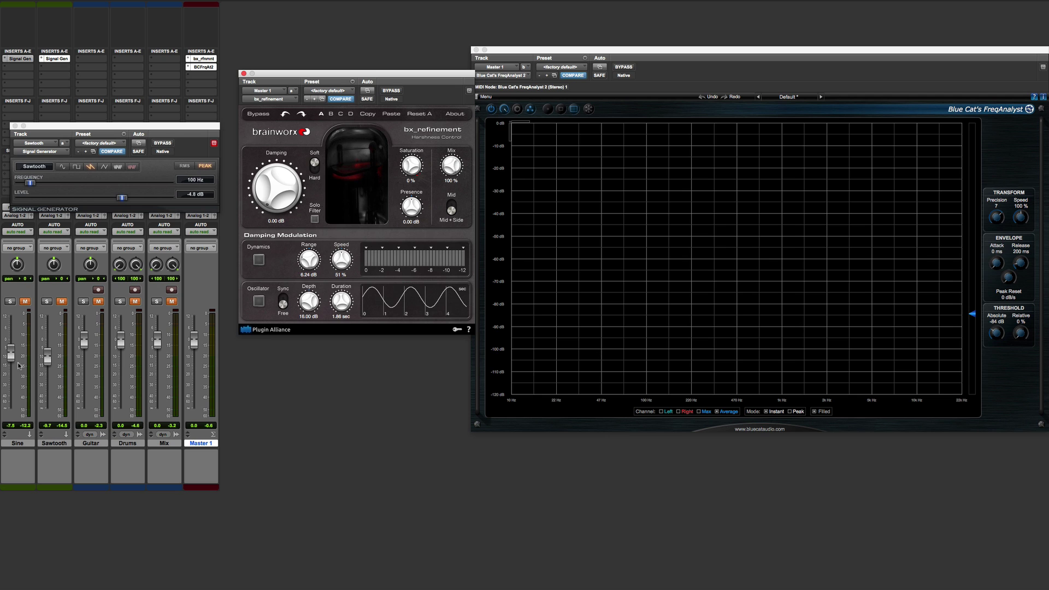
pyautogui.click(62, 303)
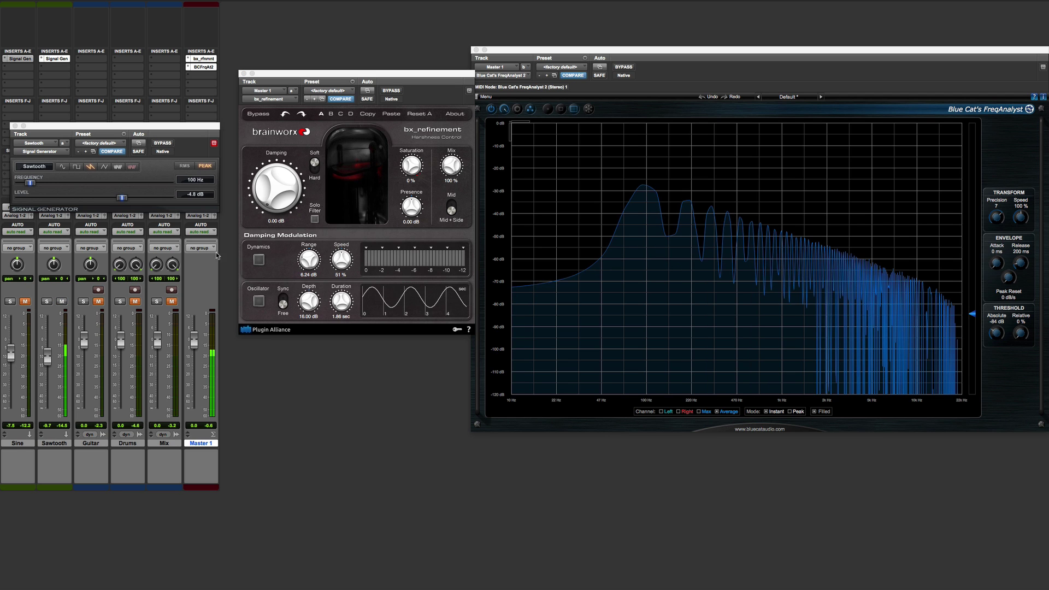
pyautogui.click(315, 220)
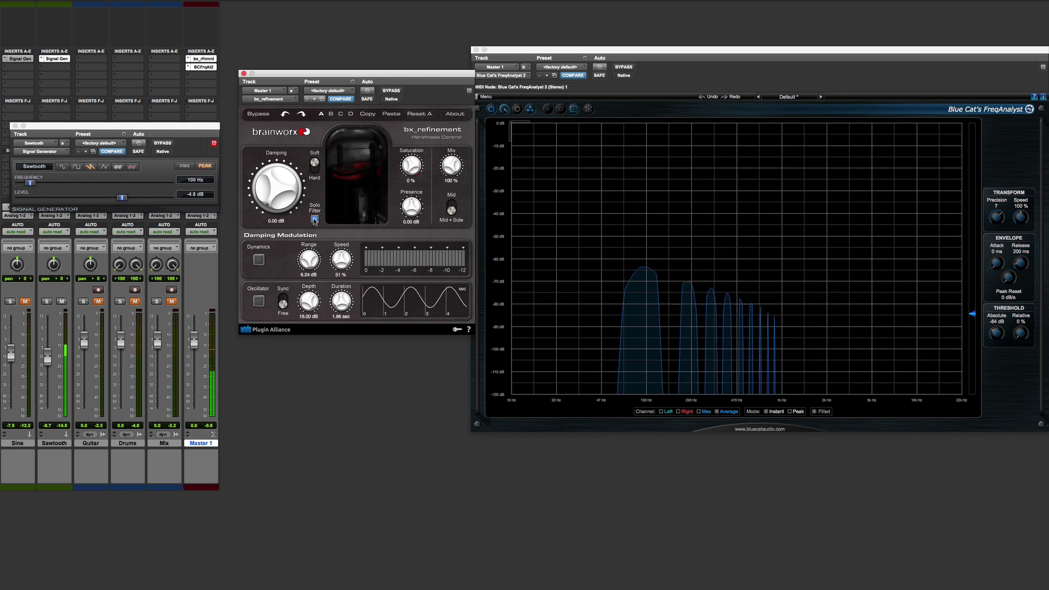
pyautogui.moveTo(270, 201); pyautogui.dragTo(267, 165)
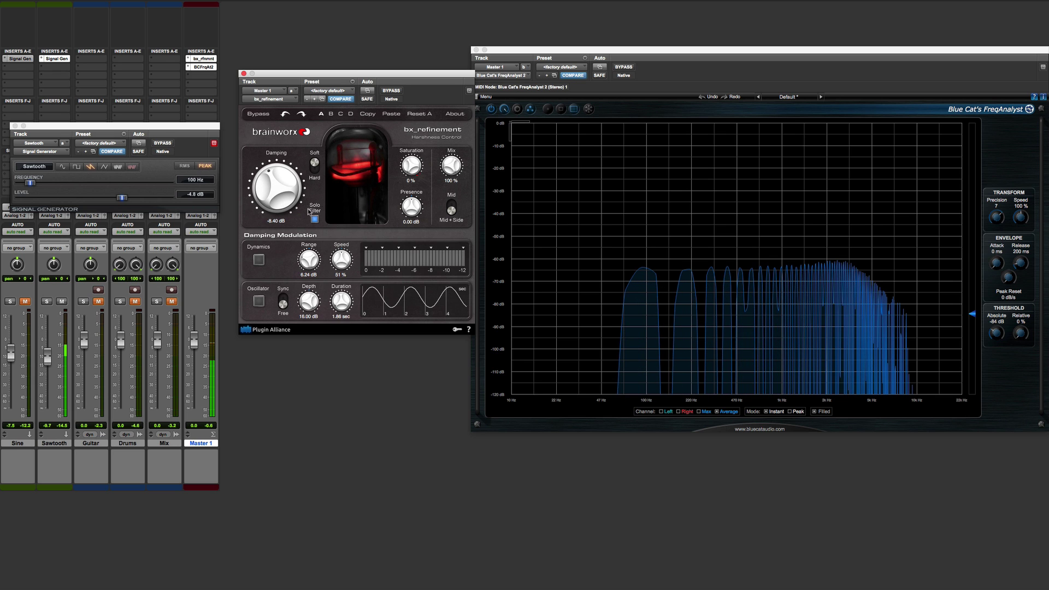
# Compare the soloed filter with the full sawtooth signal, both at the current Damping and with Damping set to -10.44 dB.
pyautogui.click(315, 219)
pyautogui.click(314, 219)
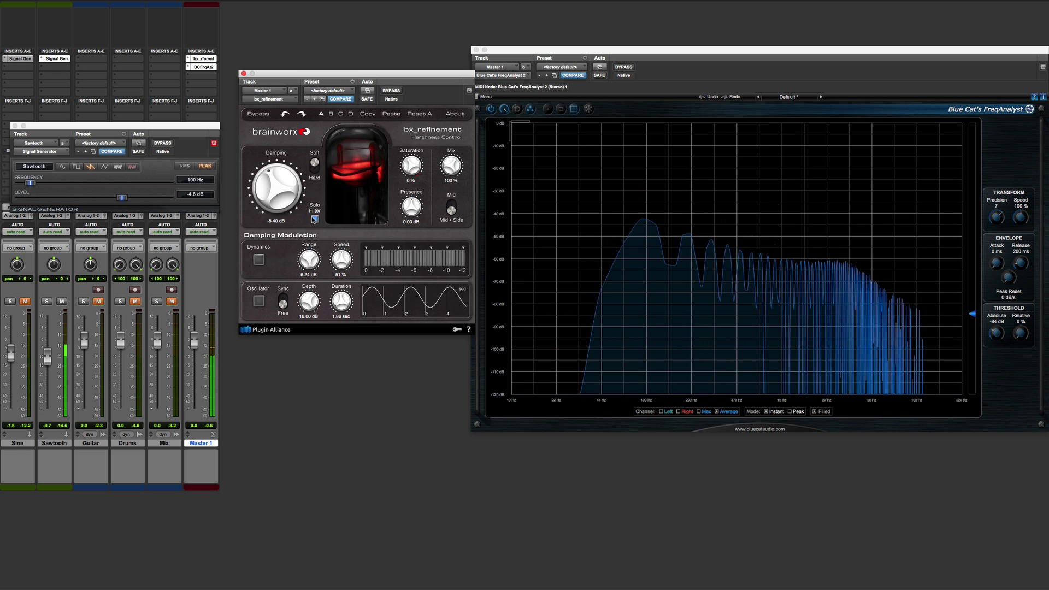
pyautogui.moveTo(274, 189); pyautogui.dragTo(274, 181)
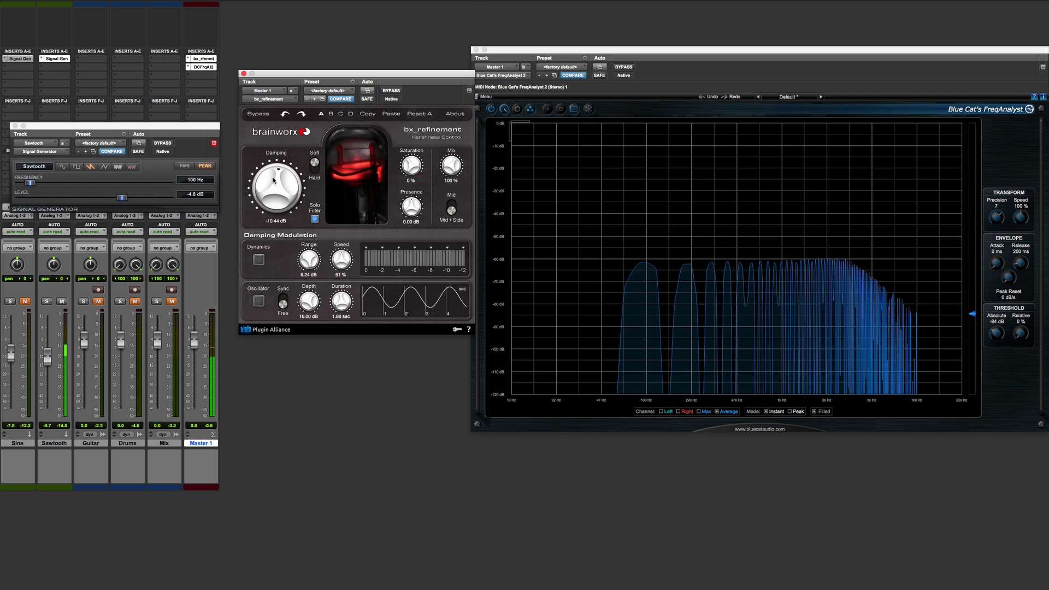
pyautogui.click(315, 219)
pyautogui.click(315, 219)
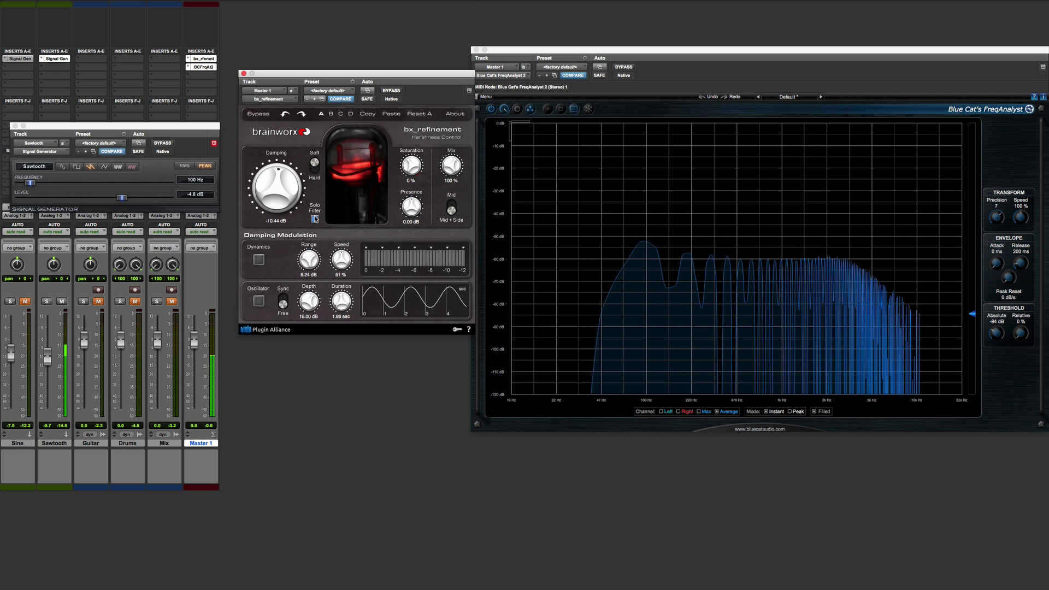
# Sweep the Damping to -7.56 dB, up to -20 dB and back down to 0 dB.
pyautogui.moveTo(274, 186); pyautogui.dragTo(274, 194)
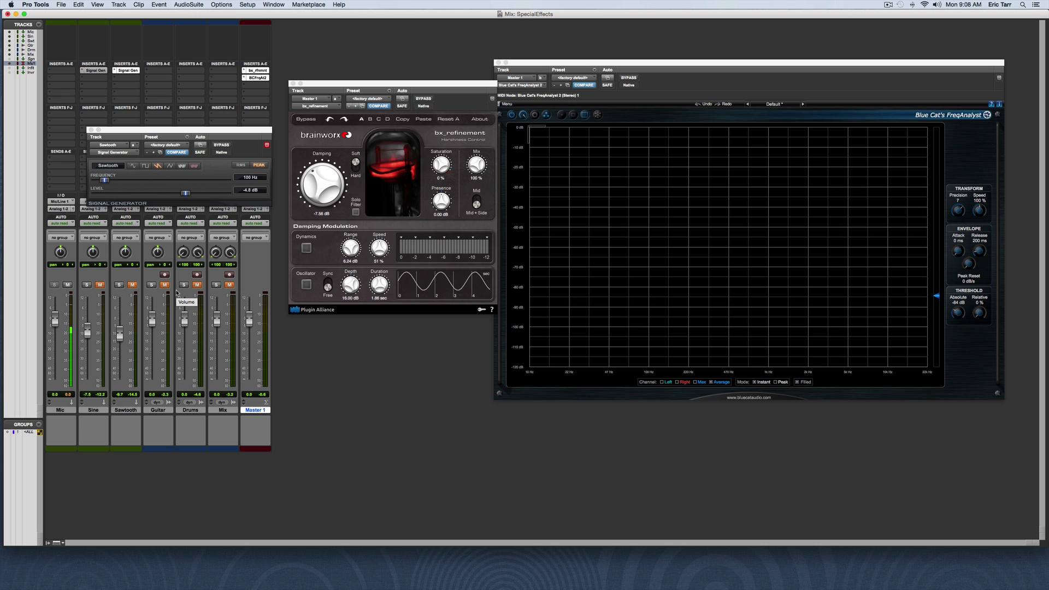
pyautogui.moveTo(313, 190)
pyautogui.mouseDown()
pyautogui.moveTo(317, 210)
pyautogui.moveTo(316, 182)
pyautogui.mouseUp()
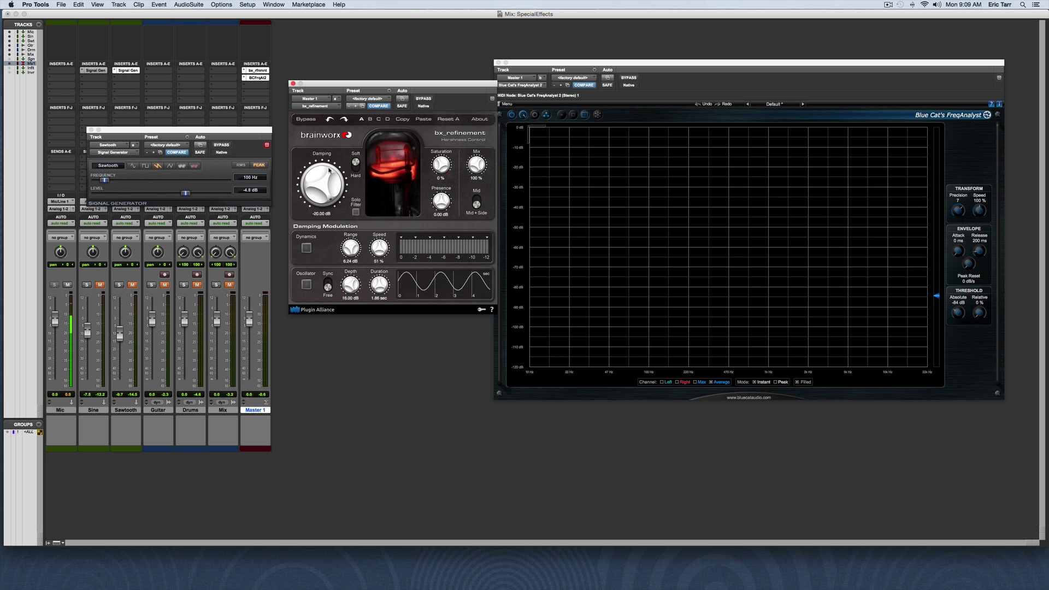
pyautogui.moveTo(329, 171); pyautogui.dragTo(315, 242)
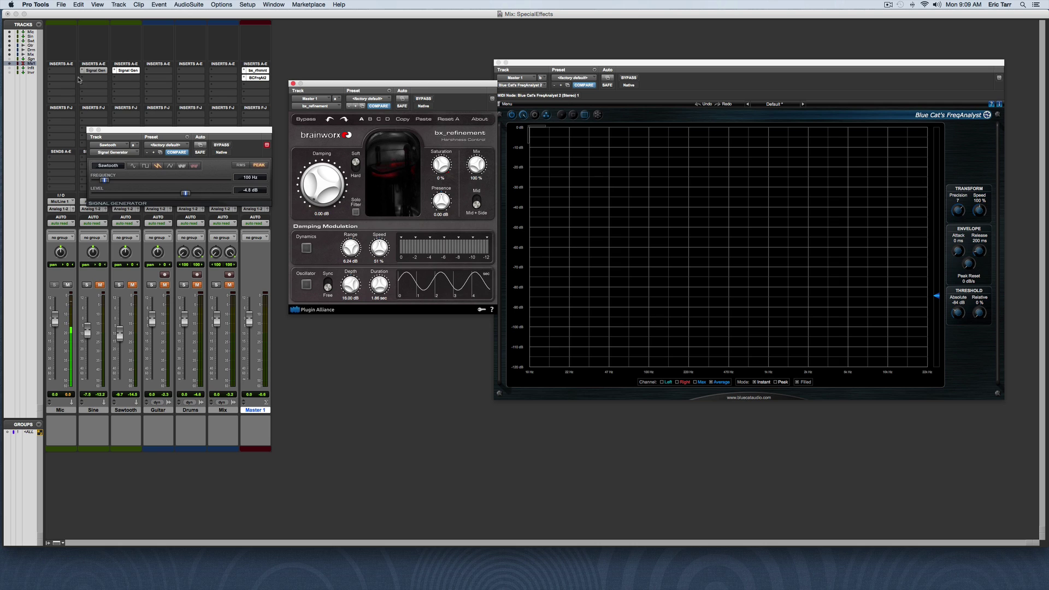
# Audition the Guitar track with Damping at -17.76 dB under Solo Filter and eased back to -4.52 dB, and mute the track again.
pyautogui.click(166, 285)
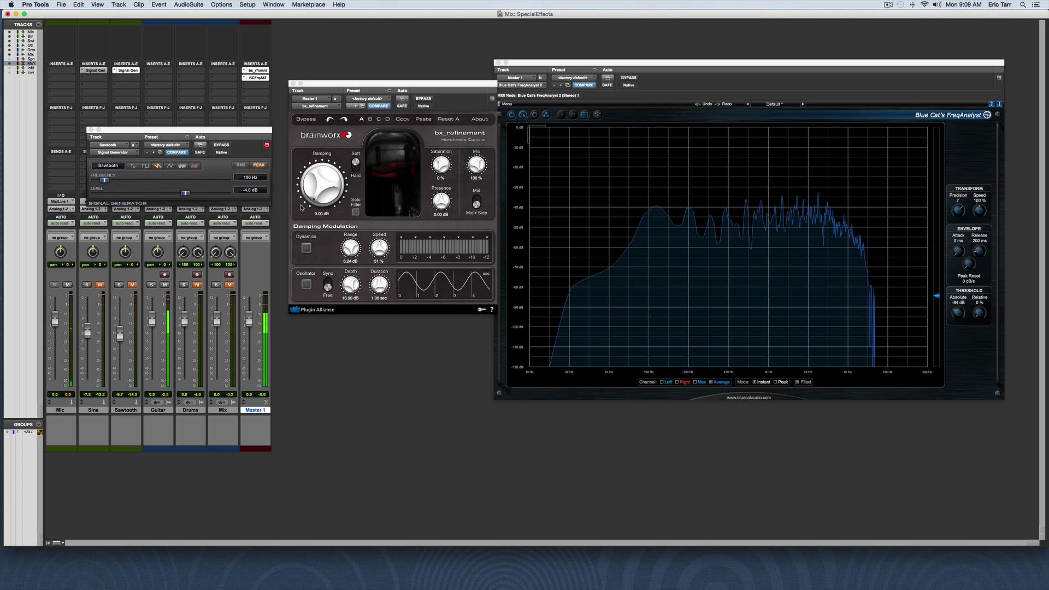
pyautogui.moveTo(302, 207); pyautogui.dragTo(327, 130)
pyautogui.click(356, 212)
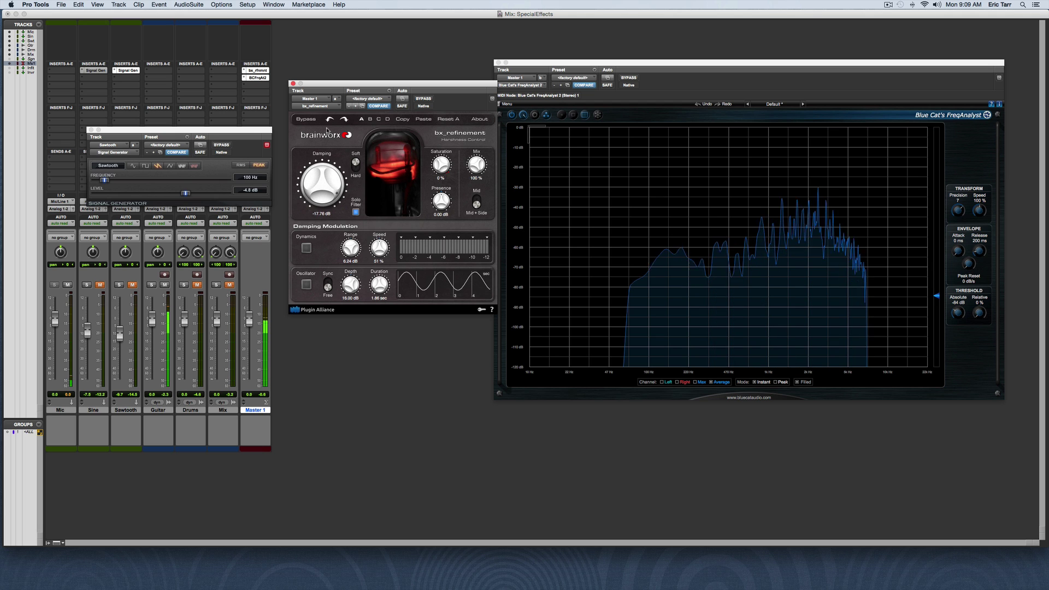
pyautogui.moveTo(317, 199)
pyautogui.mouseDown()
pyautogui.moveTo(317, 212)
pyautogui.moveTo(334, 161)
pyautogui.moveTo(307, 231)
pyautogui.moveTo(321, 194)
pyautogui.moveTo(319, 213)
pyautogui.mouseUp()
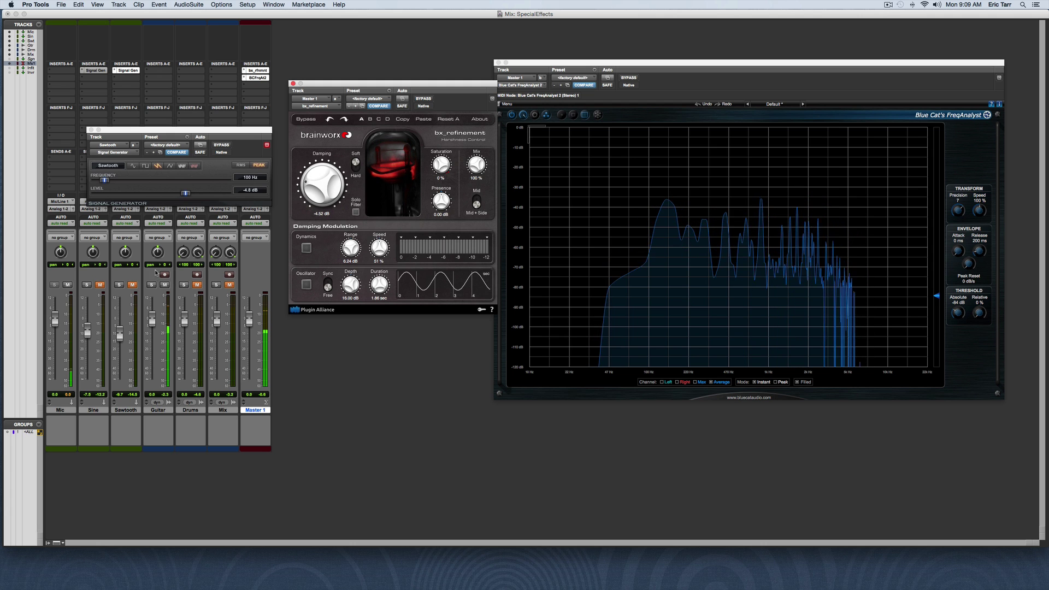
pyautogui.click(165, 285)
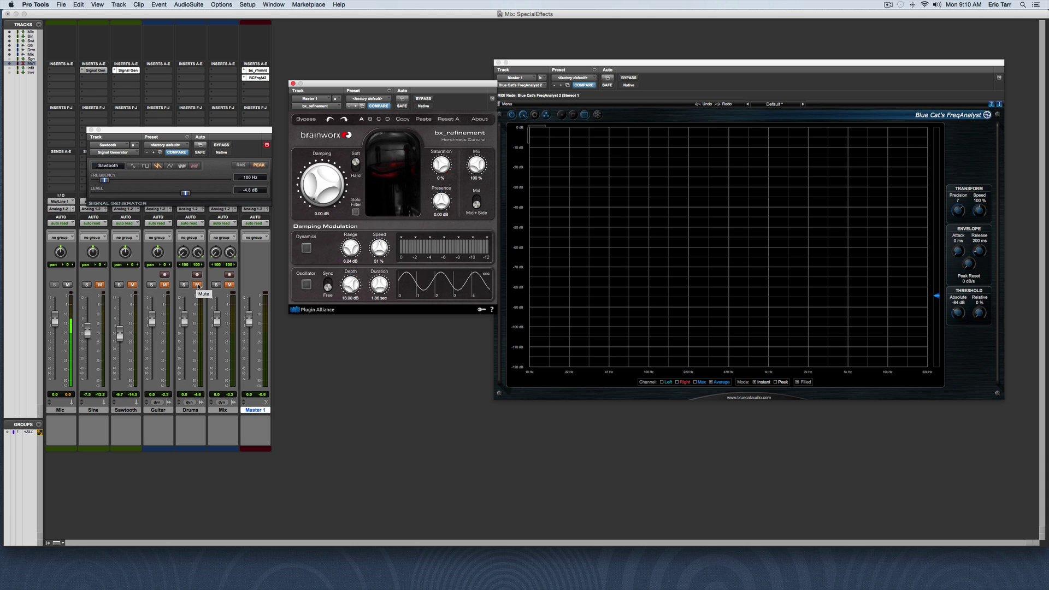
# Audition the Drums track while sweeping the Damping and soloing the filter, and finish with the track muted and Solo Filter off.
pyautogui.click(198, 284)
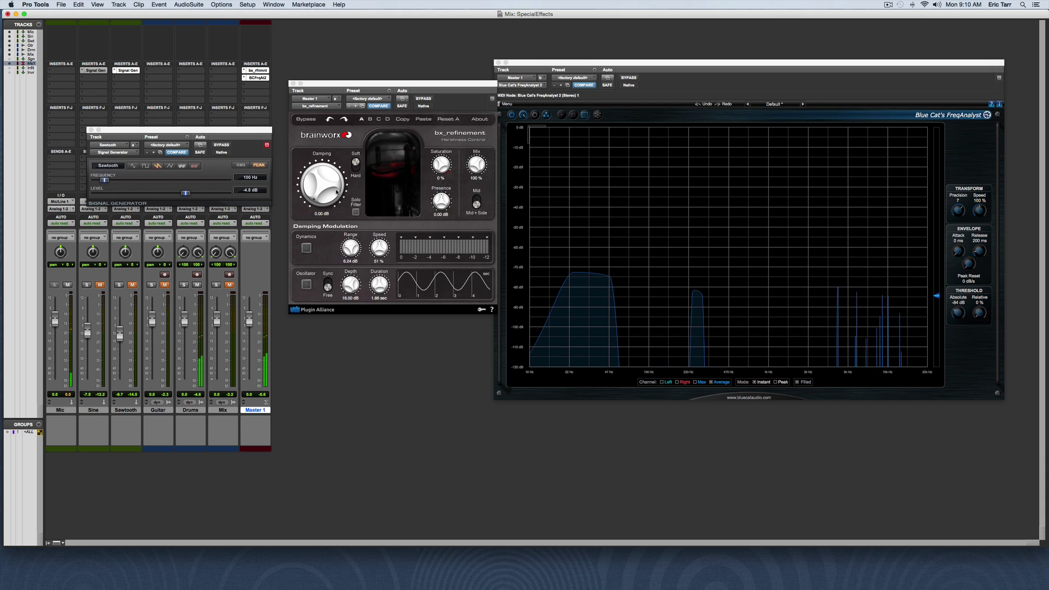
pyautogui.moveTo(333, 203)
pyautogui.mouseDown()
pyautogui.moveTo(321, 169)
pyautogui.moveTo(335, 134)
pyautogui.moveTo(332, 214)
pyautogui.moveTo(321, 170)
pyautogui.moveTo(340, 135)
pyautogui.moveTo(323, 206)
pyautogui.mouseUp()
pyautogui.click(356, 212)
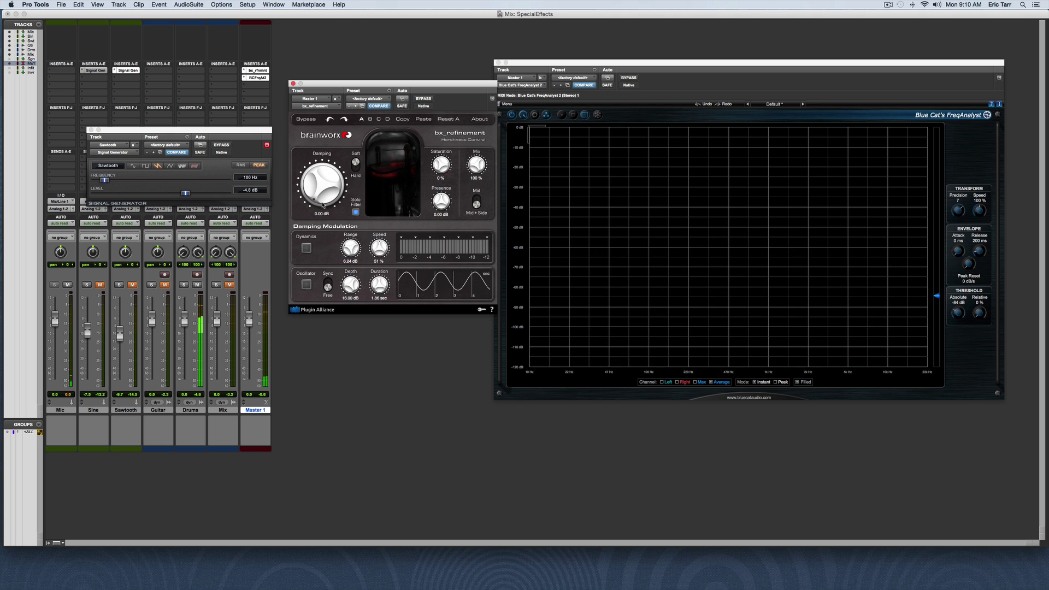
pyautogui.click(198, 285)
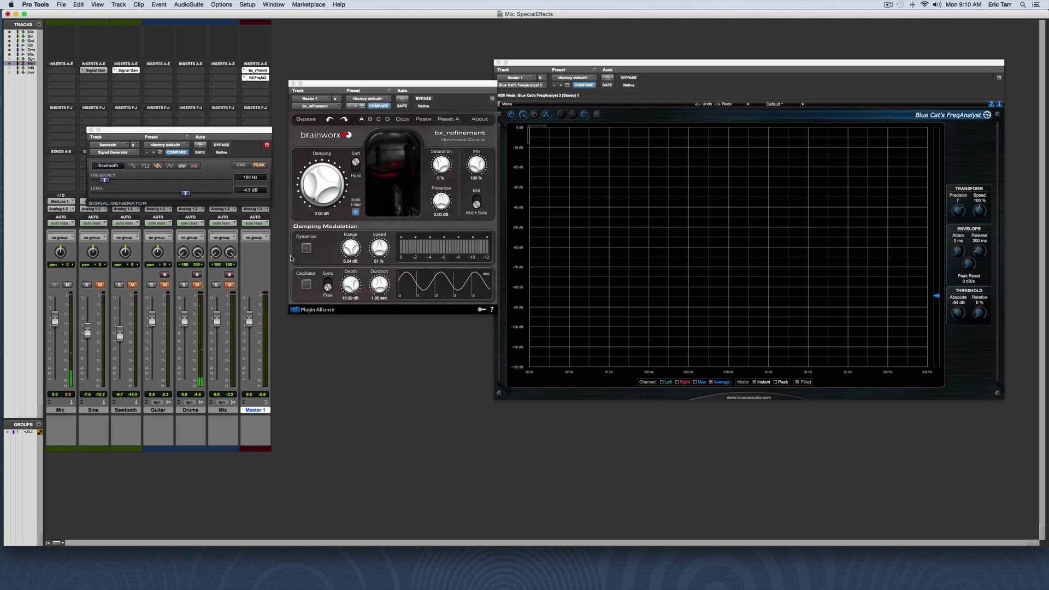
pyautogui.click(358, 213)
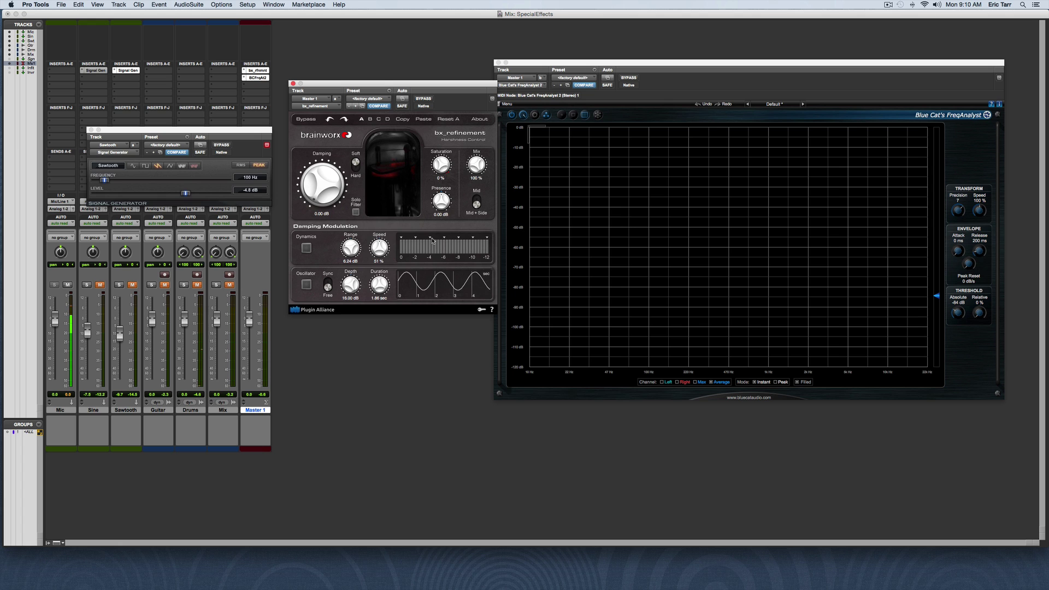
# Unmute the Mix track, check Damping at -20 dB with Solo Filter on, and reduce Damping to -1.04 dB with Solo Filter off.
pyautogui.click(228, 284)
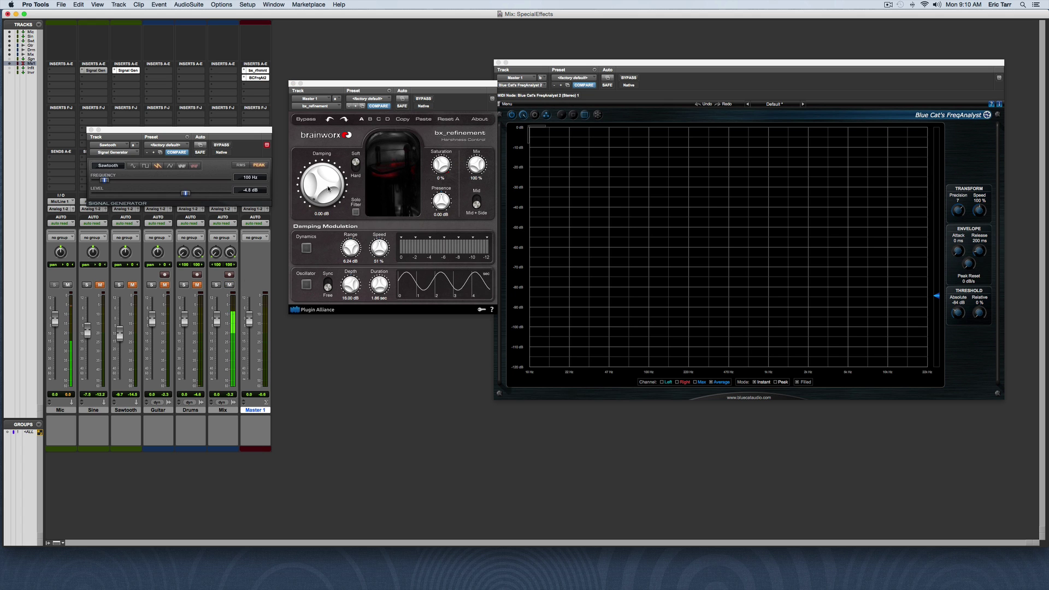
pyautogui.moveTo(315, 173); pyautogui.dragTo(340, 120)
pyautogui.click(356, 212)
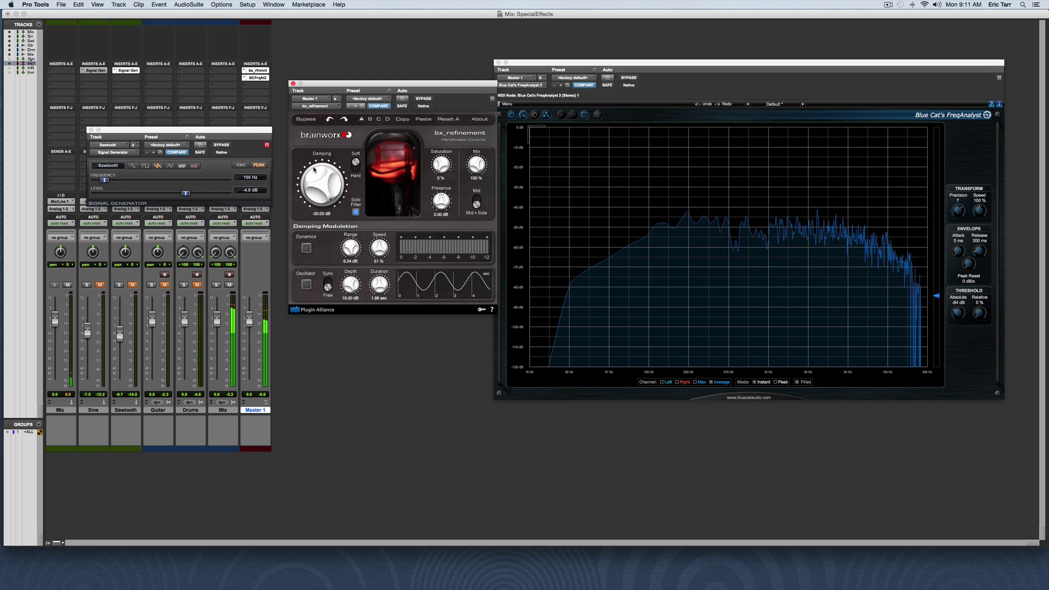
pyautogui.click(323, 185)
pyautogui.moveTo(323, 186); pyautogui.dragTo(344, 217)
pyautogui.click(356, 212)
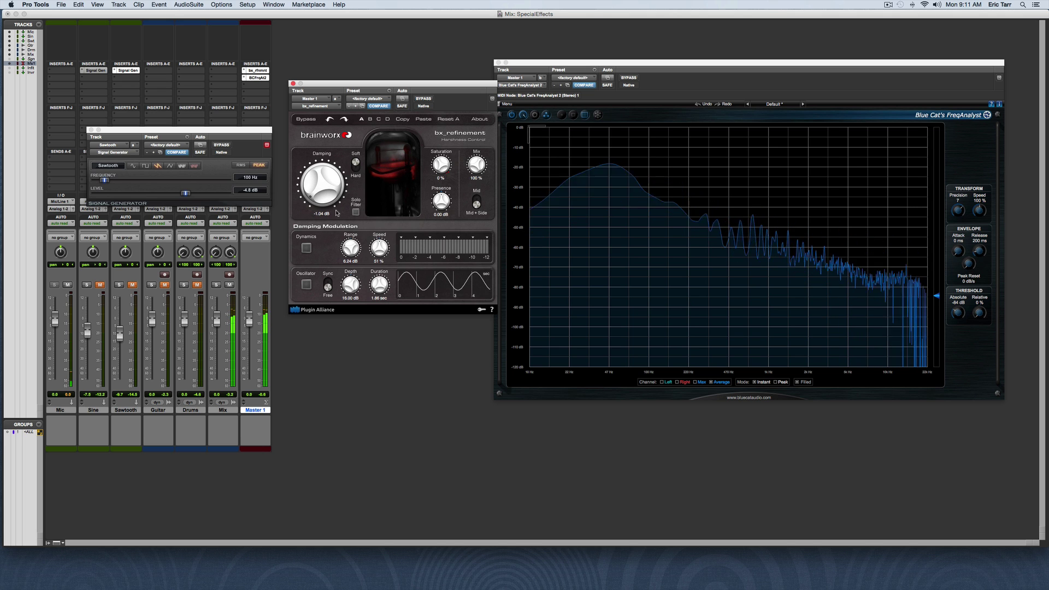